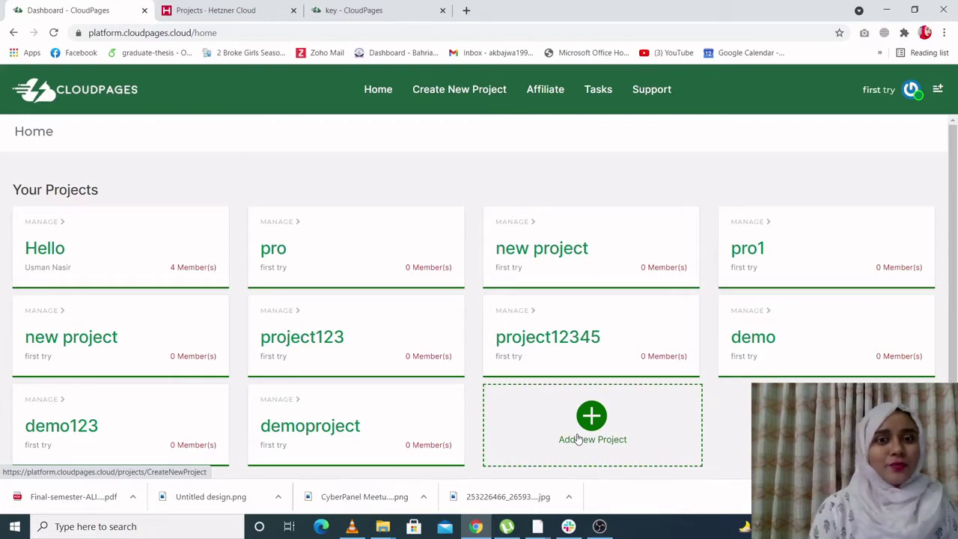
# Step: Open the project named pro and check its current plan
pyautogui.click(276, 252)
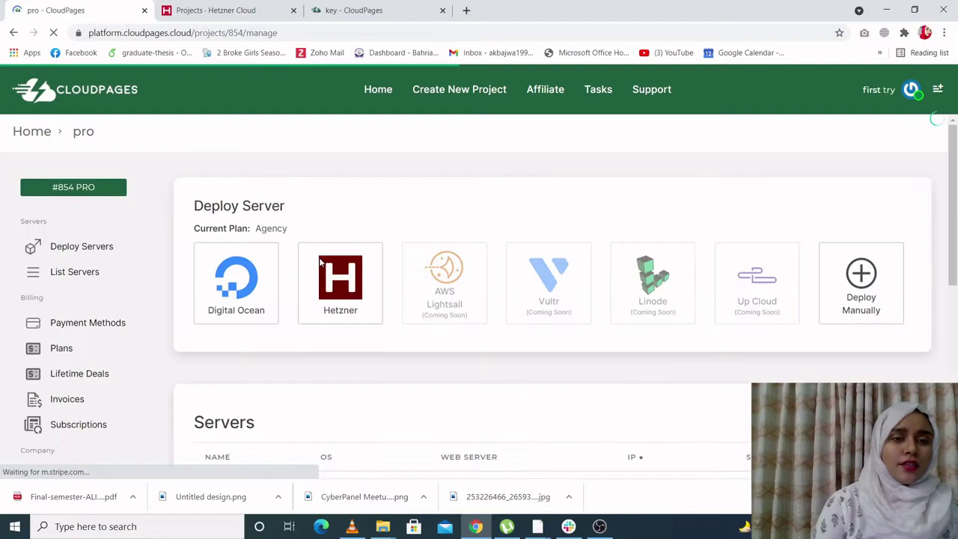
pyautogui.moveTo(257, 228); pyautogui.dragTo(301, 230)
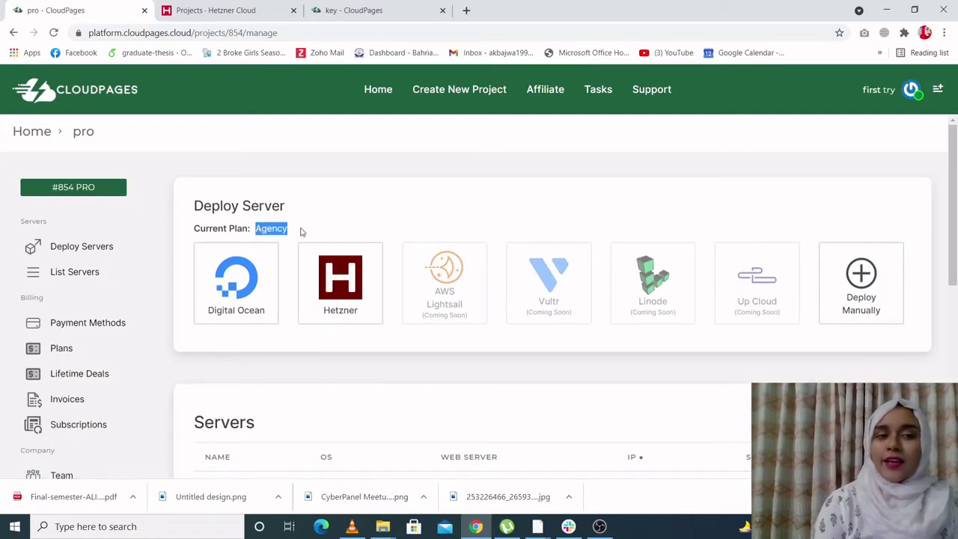
pyautogui.click(302, 232)
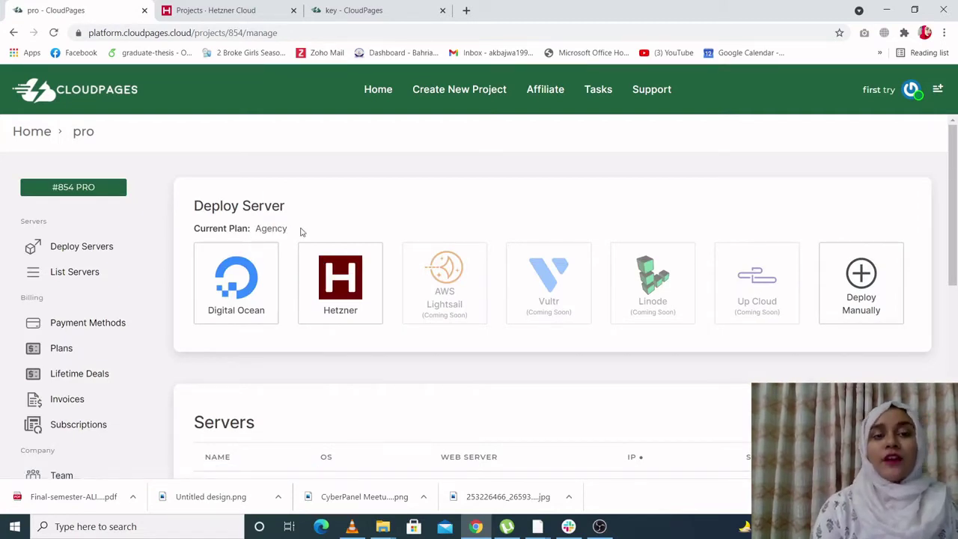
# Step: Choose Hetzner as the provider for server deployment and open the form for adding a new API key
pyautogui.click(357, 282)
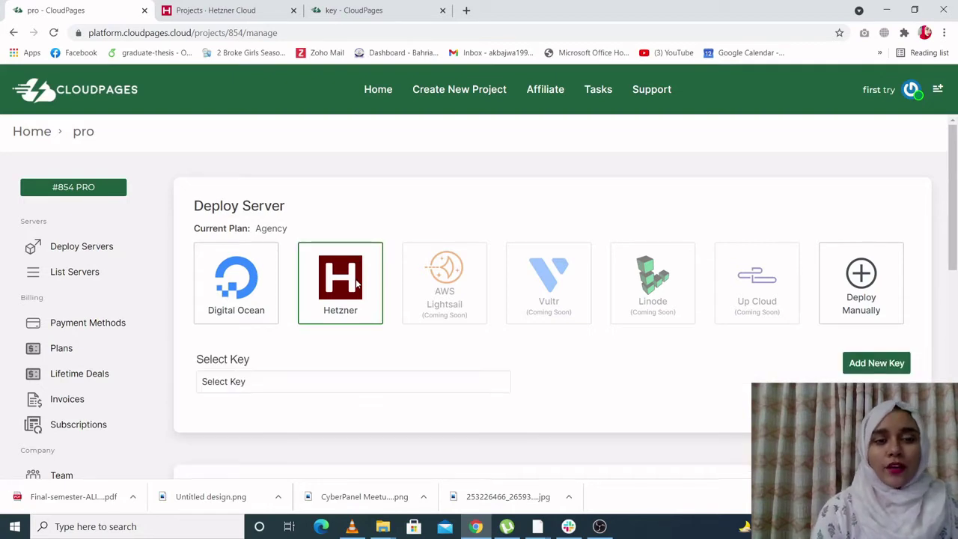
pyautogui.scroll(-1, 357, 283)
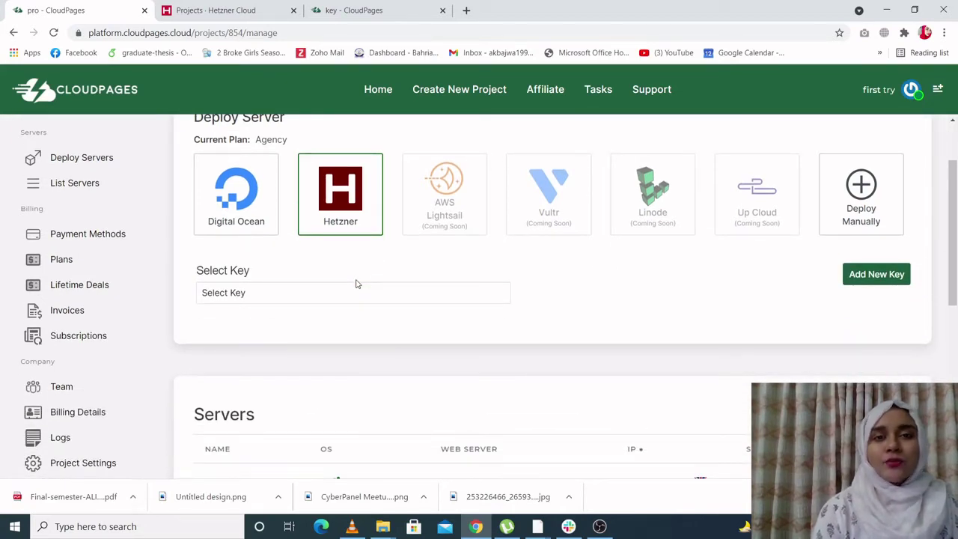
pyautogui.click(313, 296)
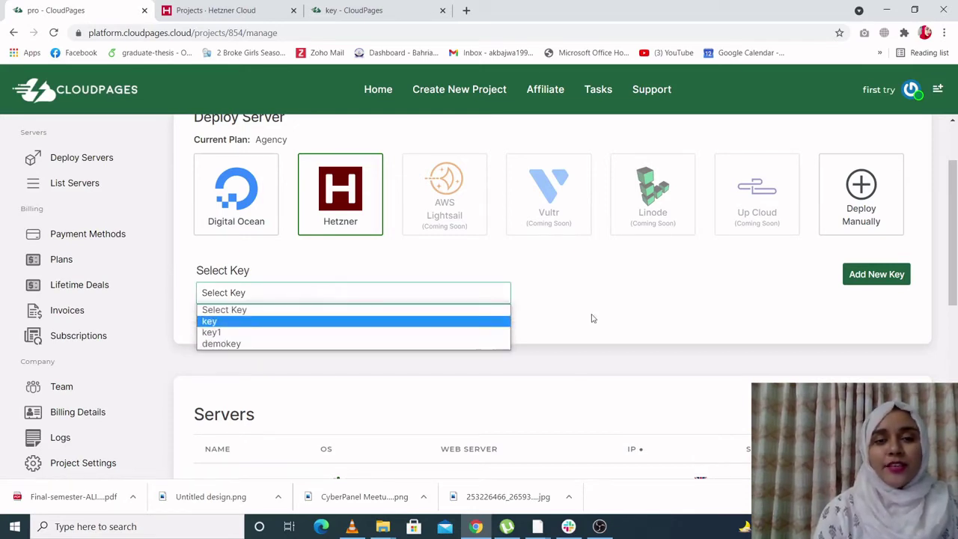
pyautogui.click(903, 280)
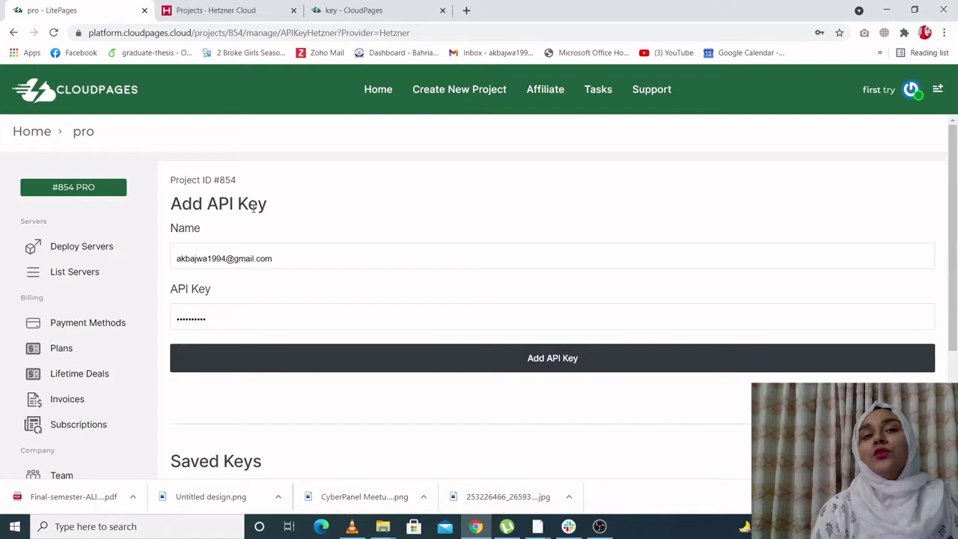
# Step: Switch to the Hetzner Cloud Console and open the API tokens in the CyberWP project's security settings
pyautogui.click(240, 10)
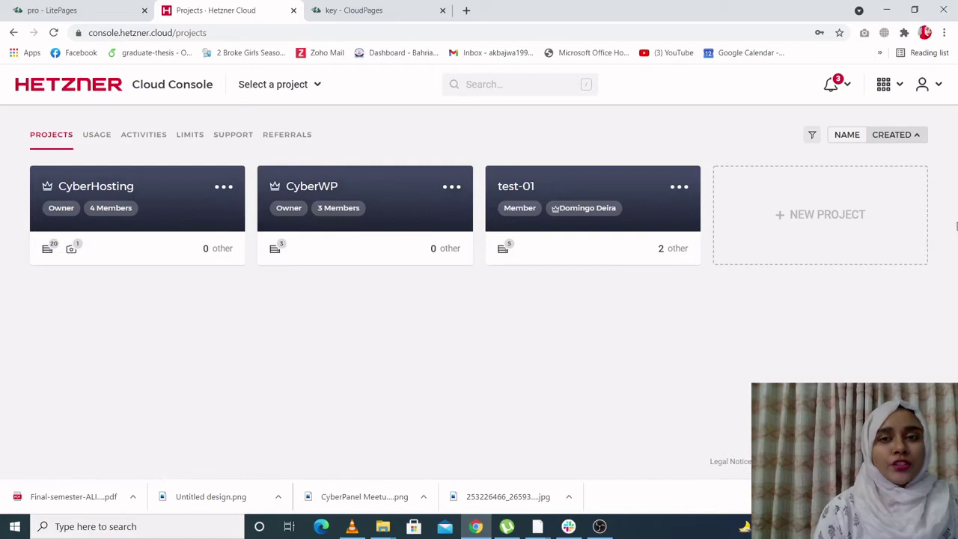
pyautogui.click(339, 187)
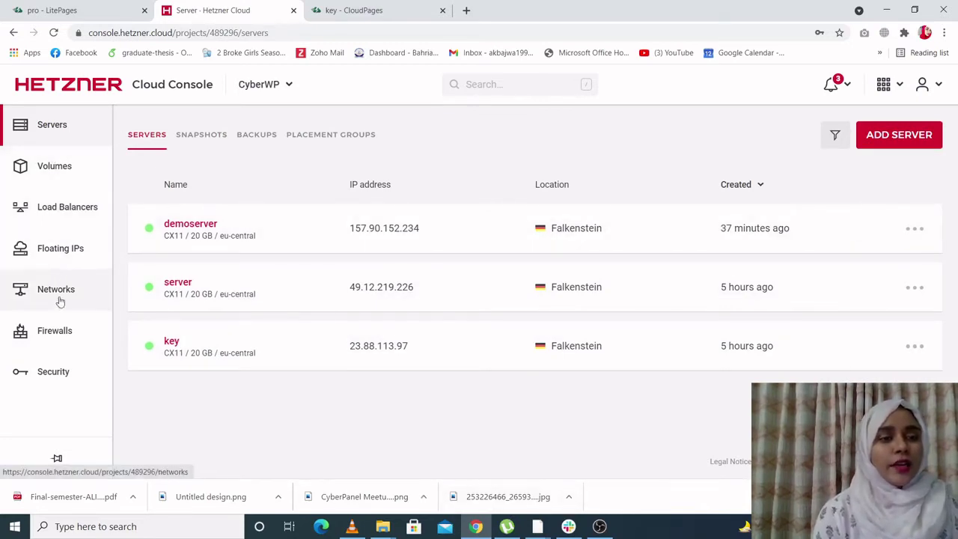
pyautogui.click(52, 379)
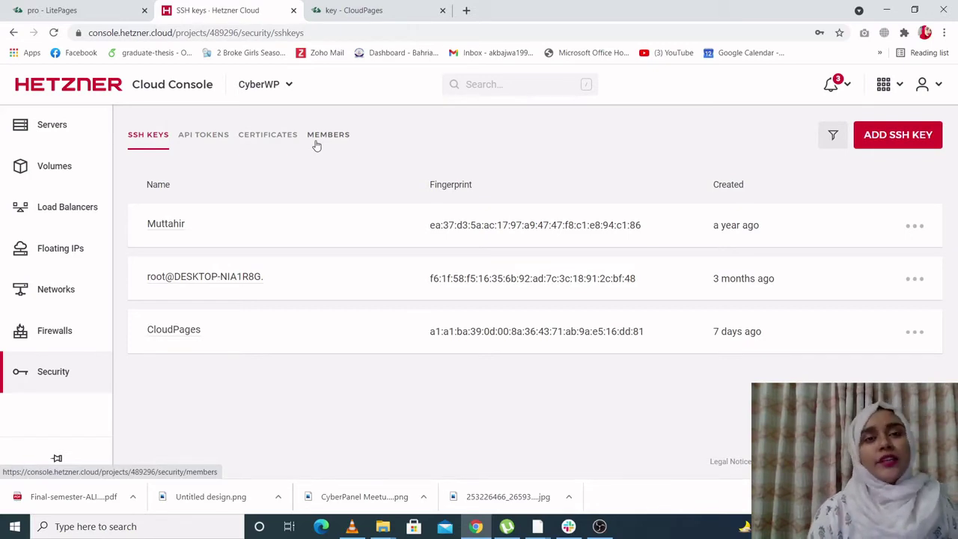
pyautogui.click(215, 134)
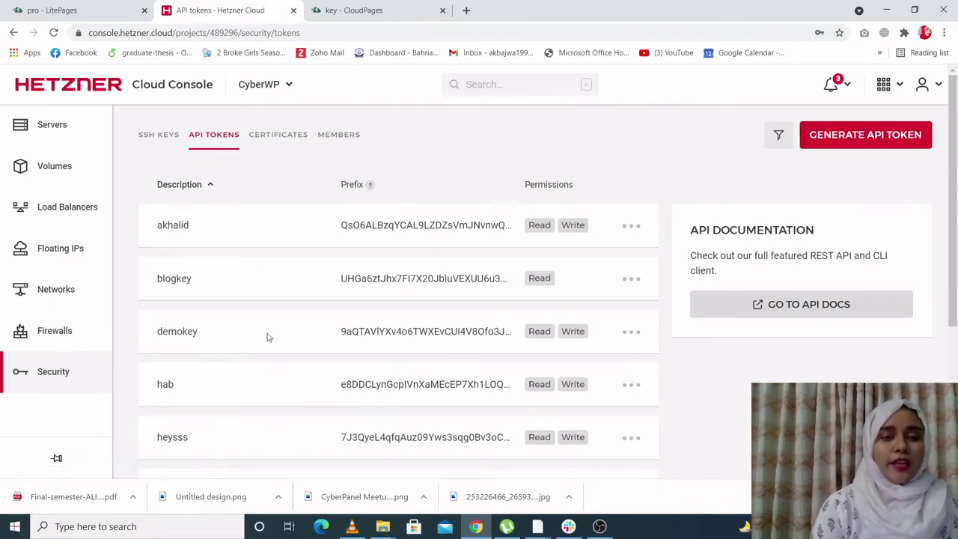
# Step: Generate an API token described as serverkey with Read & Write permissions and copy the token
pyautogui.click(868, 146)
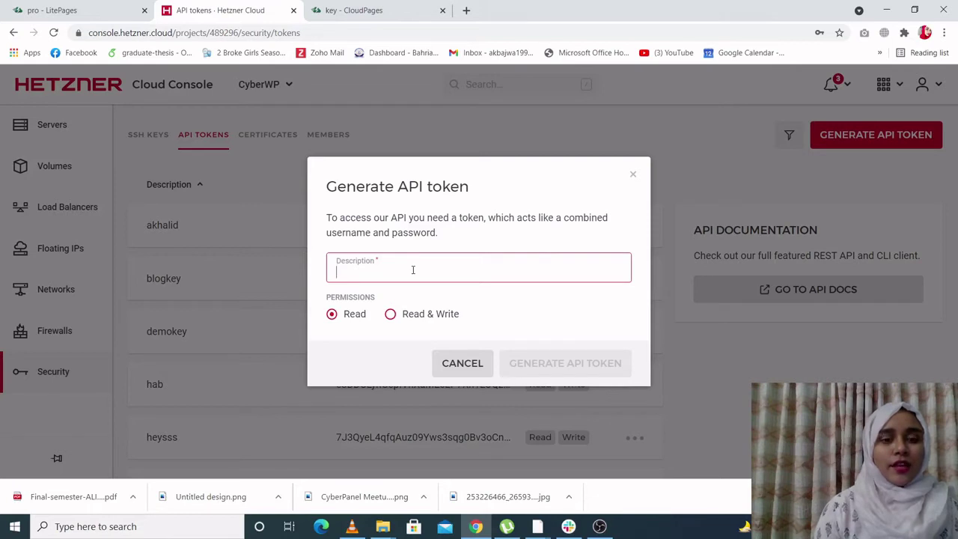
pyautogui.write('server')
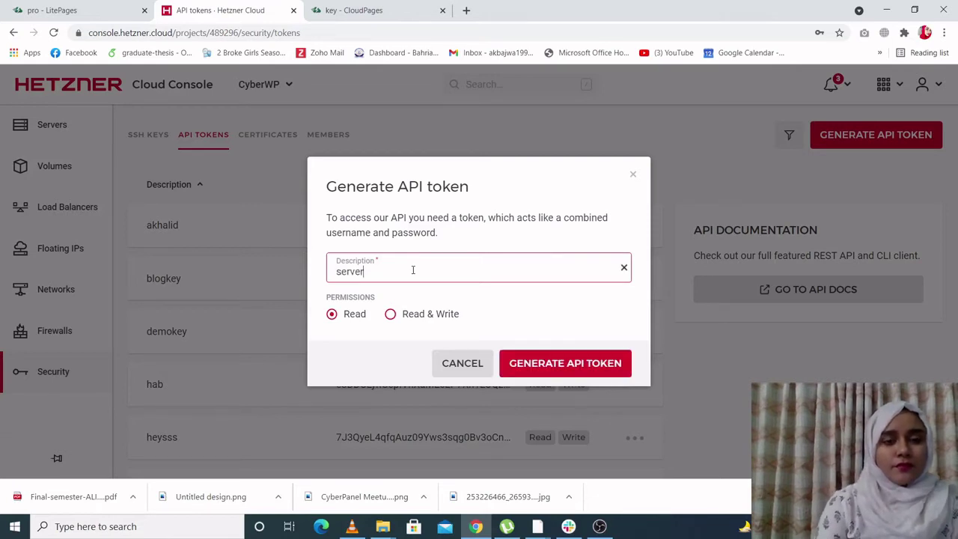
pyautogui.write('key')
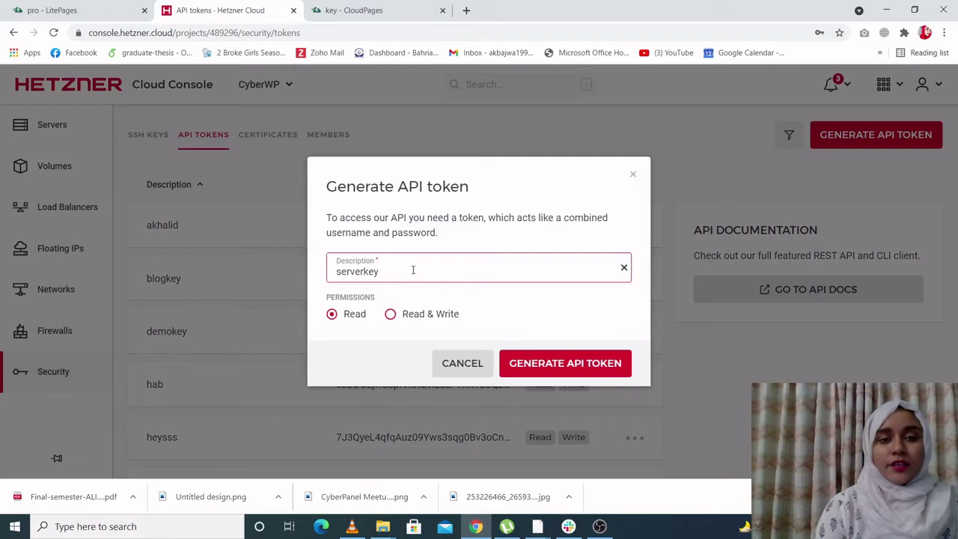
pyautogui.click(390, 315)
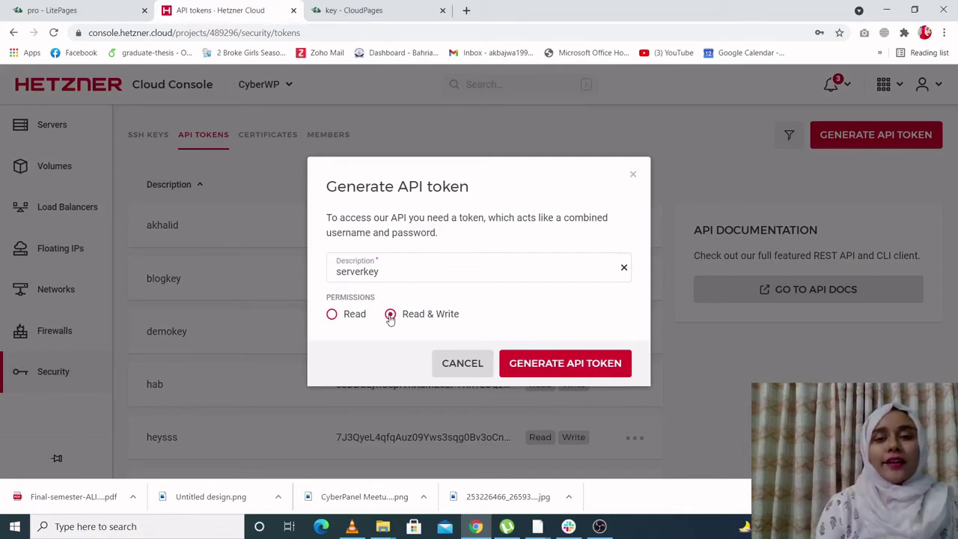
pyautogui.click(576, 361)
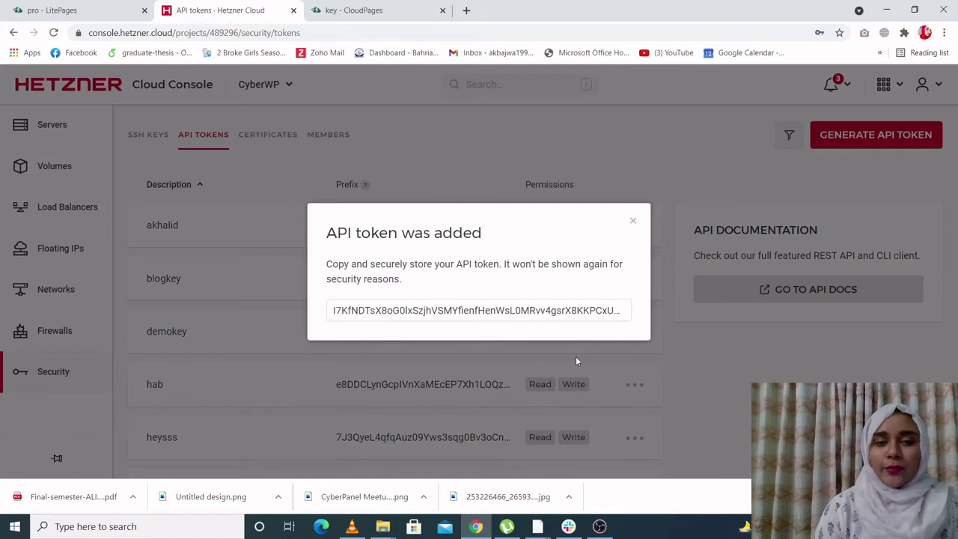
pyautogui.moveTo(632, 315)
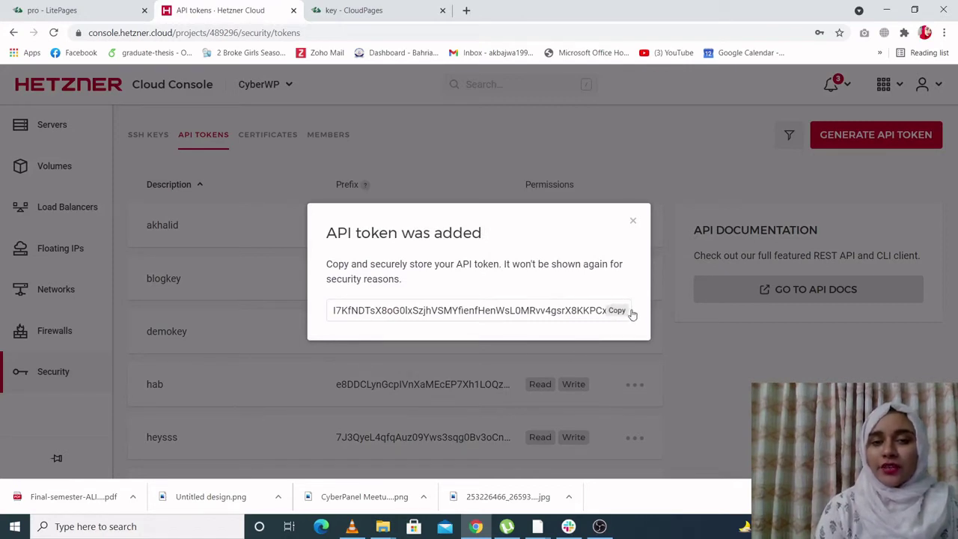
pyautogui.click(618, 311)
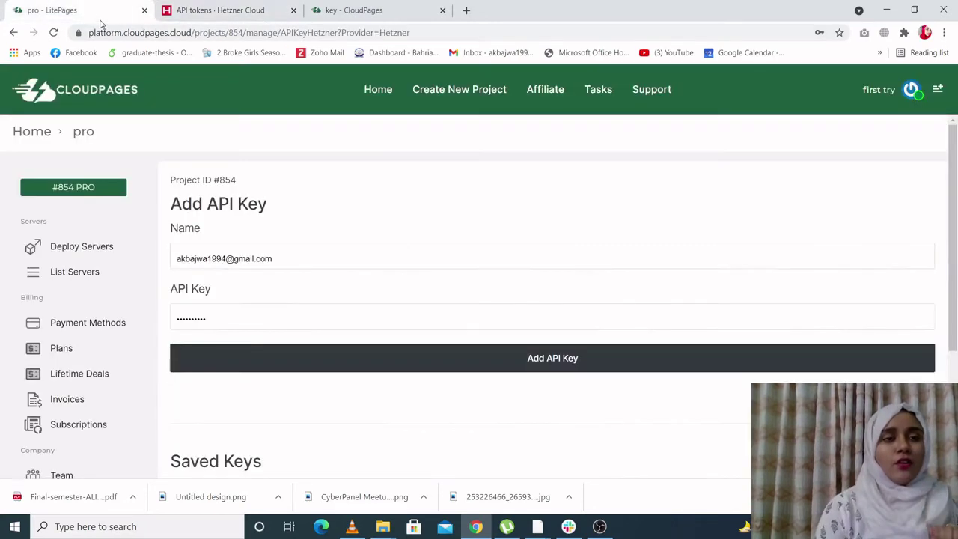
# Step: Switch back to CloudPages and add an API key named demoblog, pasting the copied Hetzner token as the API key
pyautogui.click(96, 12)
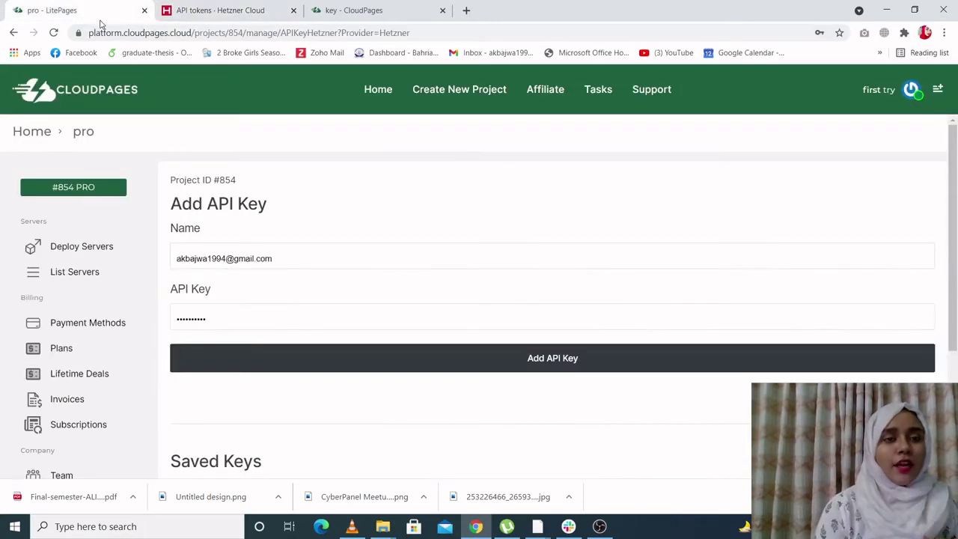
pyautogui.click(314, 253)
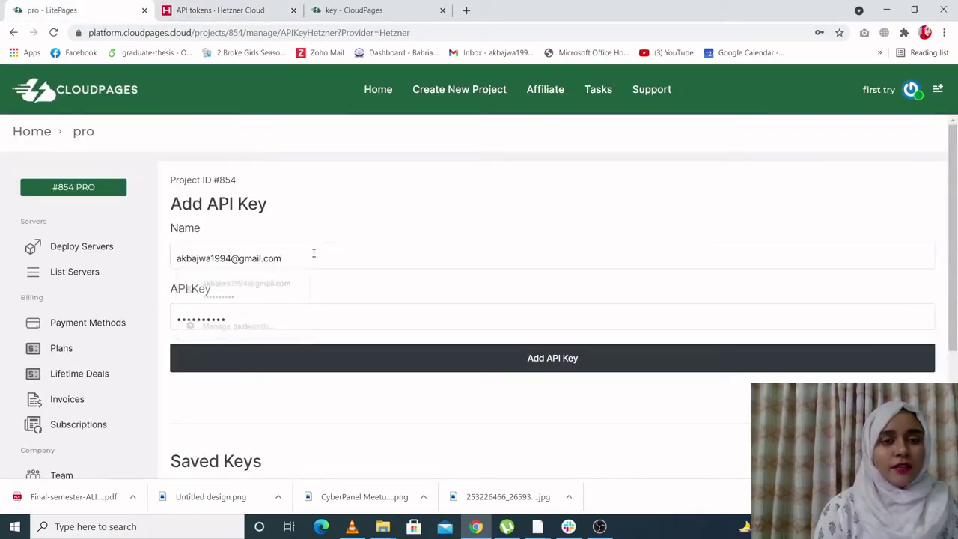
pyautogui.doubleClick(271, 256)
pyautogui.hotkey('ctrl', 'a')
pyautogui.press('BackSpace')
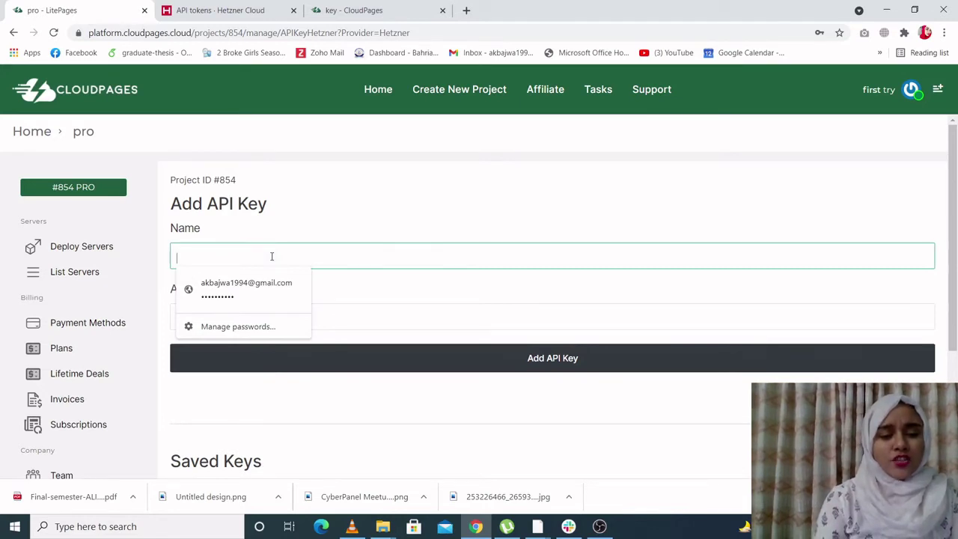
pyautogui.write('dem')
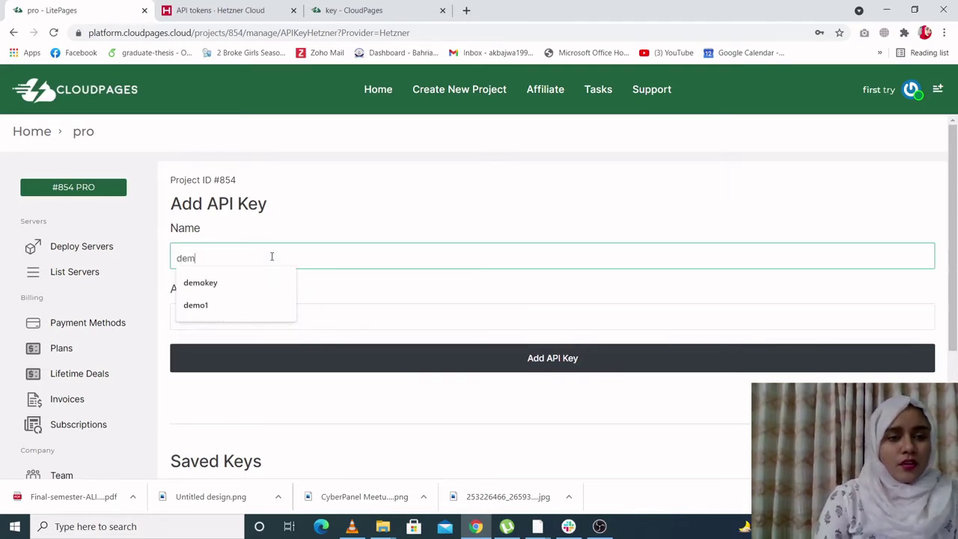
pyautogui.write('oblog')
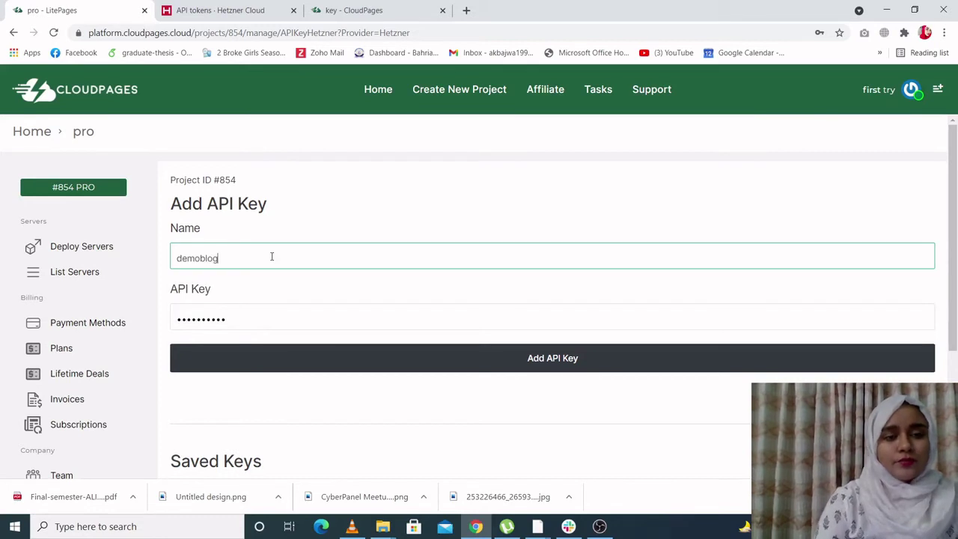
pyautogui.doubleClick(272, 257)
pyautogui.doubleClick(255, 318)
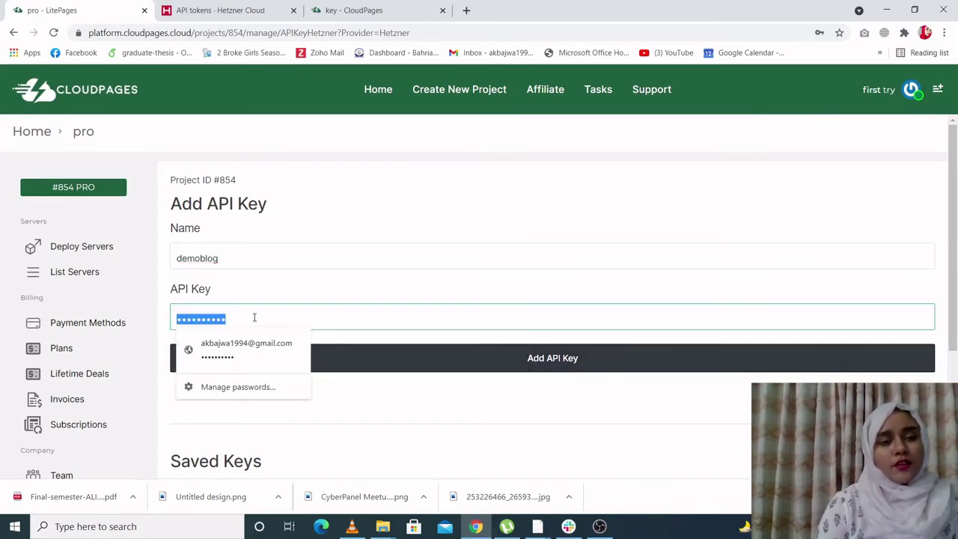
pyautogui.hotkey('ctrl', 'v')
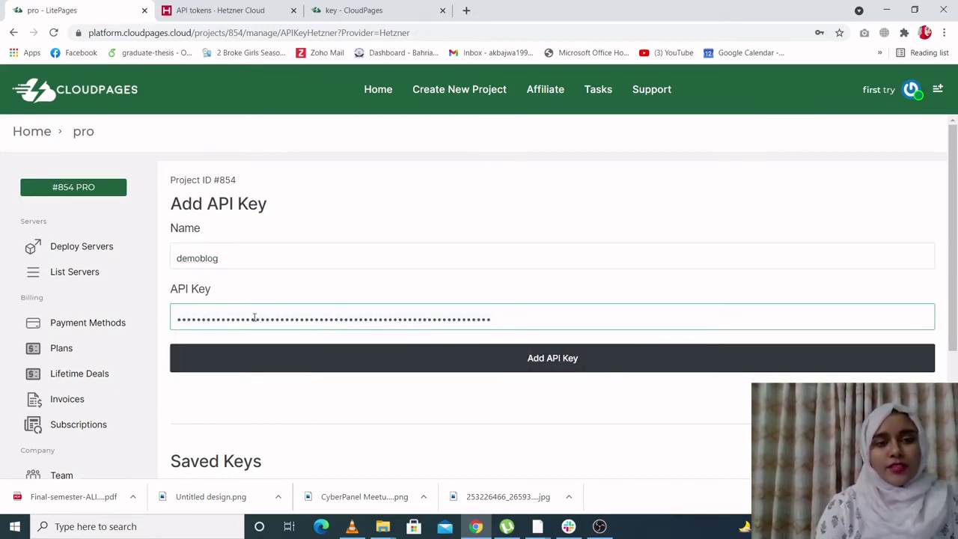
pyautogui.click(567, 359)
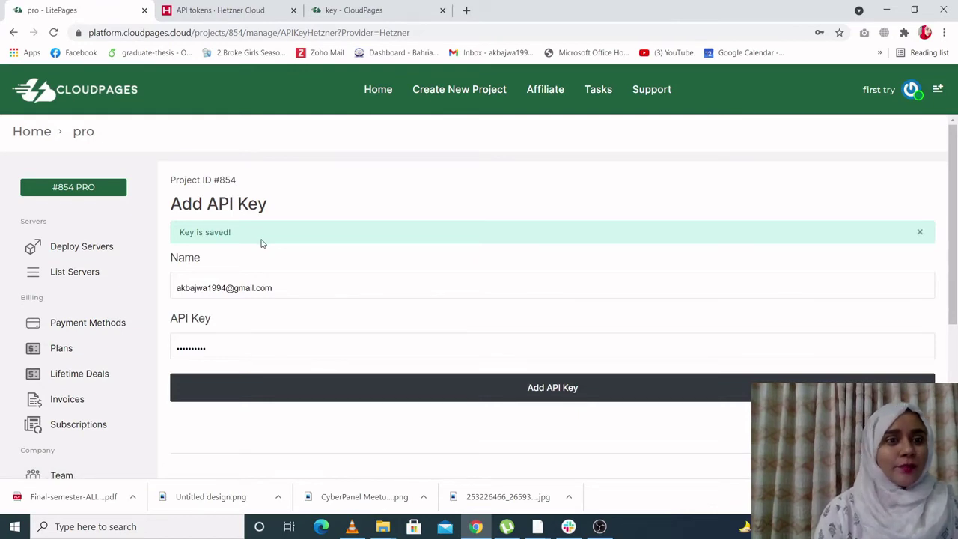
# Step: Return to the pro project's server deployment and choose Hetzner with the demoblog key
pyautogui.click(82, 135)
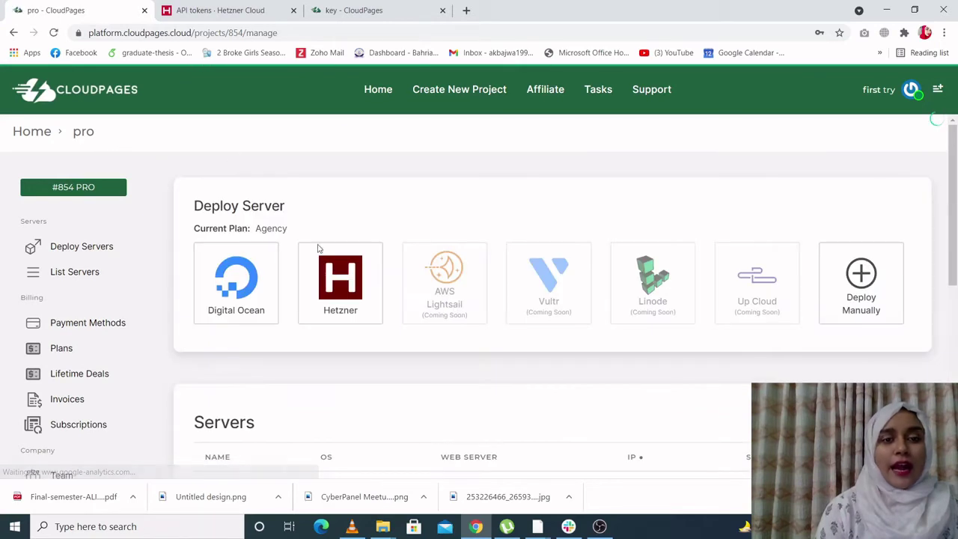
pyautogui.click(333, 269)
pyautogui.scroll(-2, 345, 272)
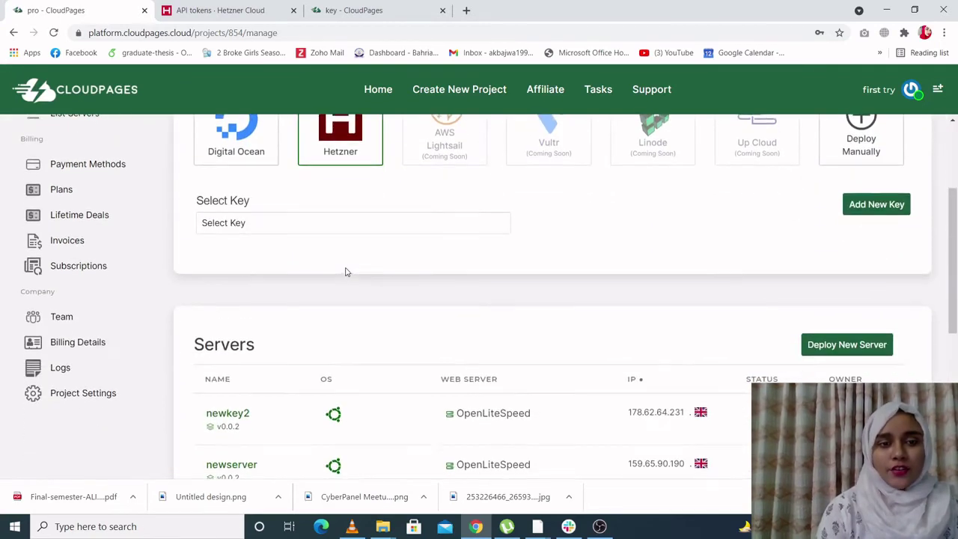
pyautogui.click(339, 223)
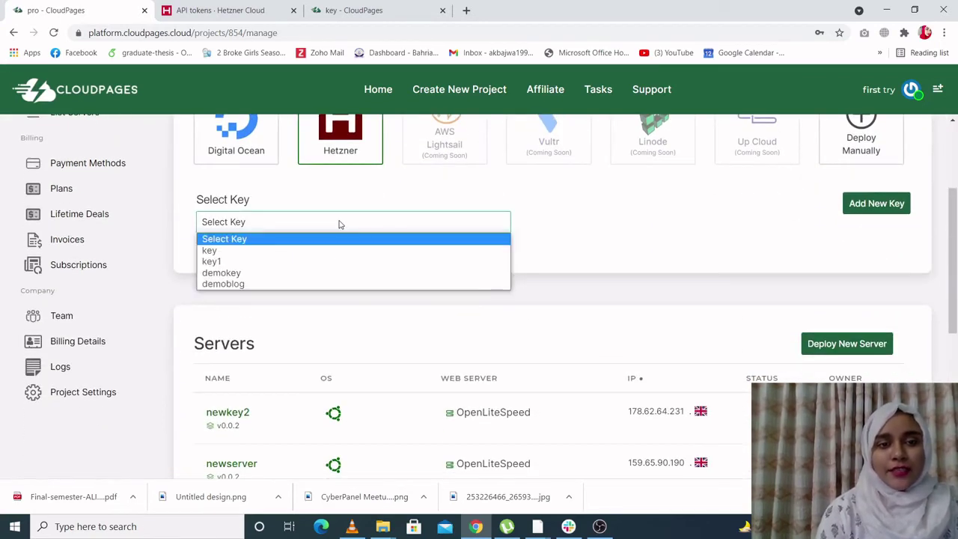
pyautogui.click(234, 285)
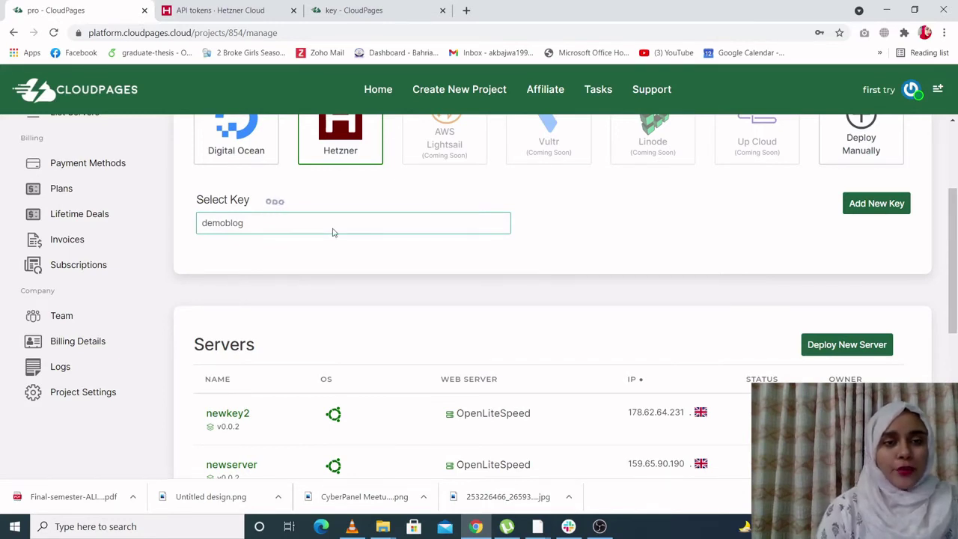
# Step: Name the new Hetzner server blogserver and set its location to Falkenstein
pyautogui.scroll(-1, 334, 232)
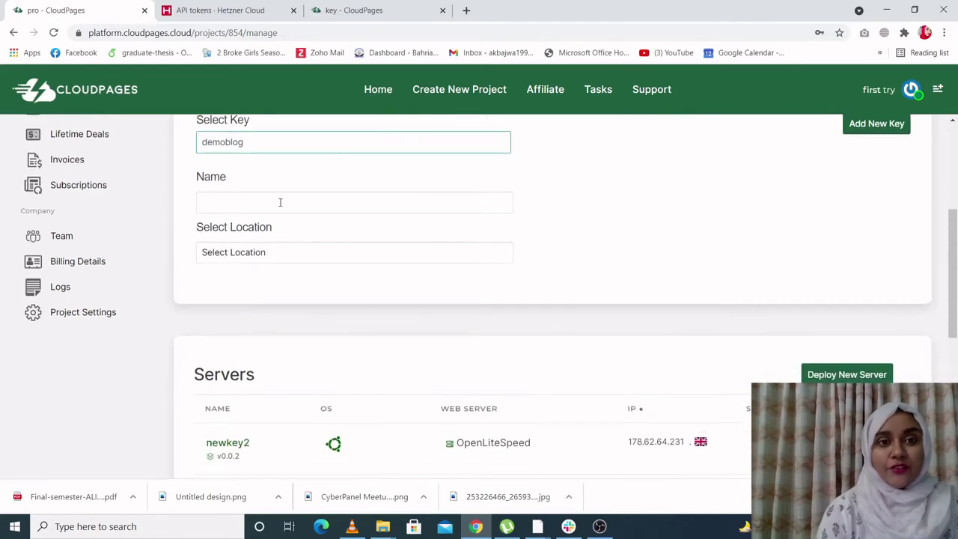
pyautogui.click(280, 203)
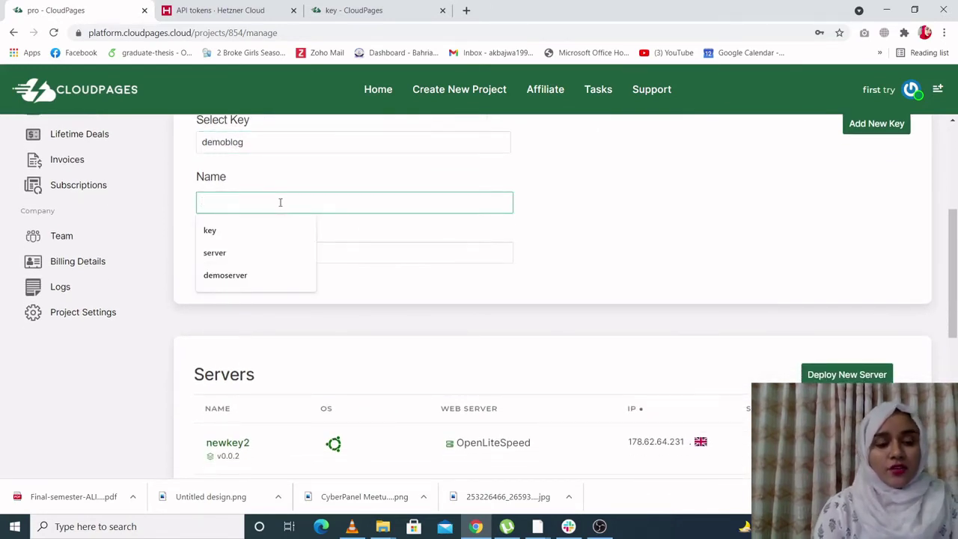
pyautogui.write('blo')
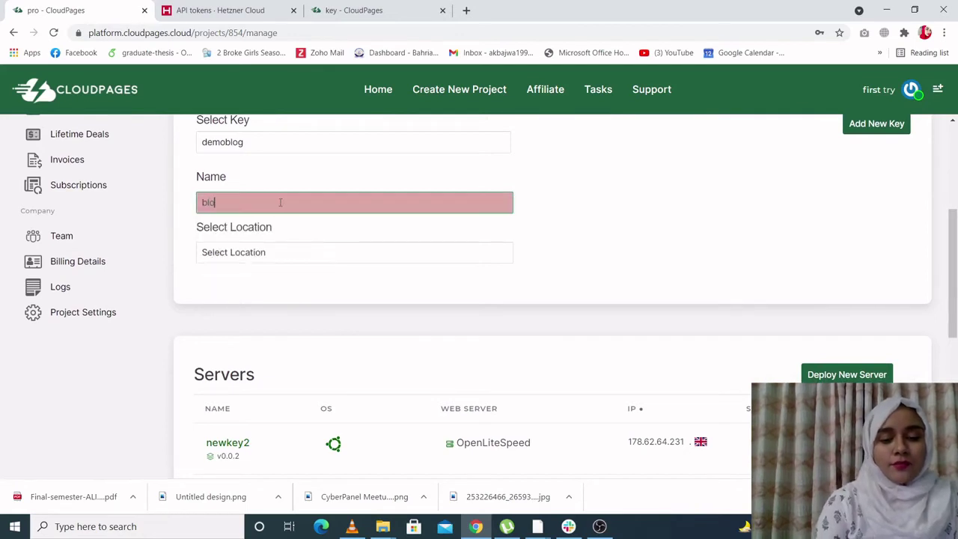
pyautogui.write('gserver')
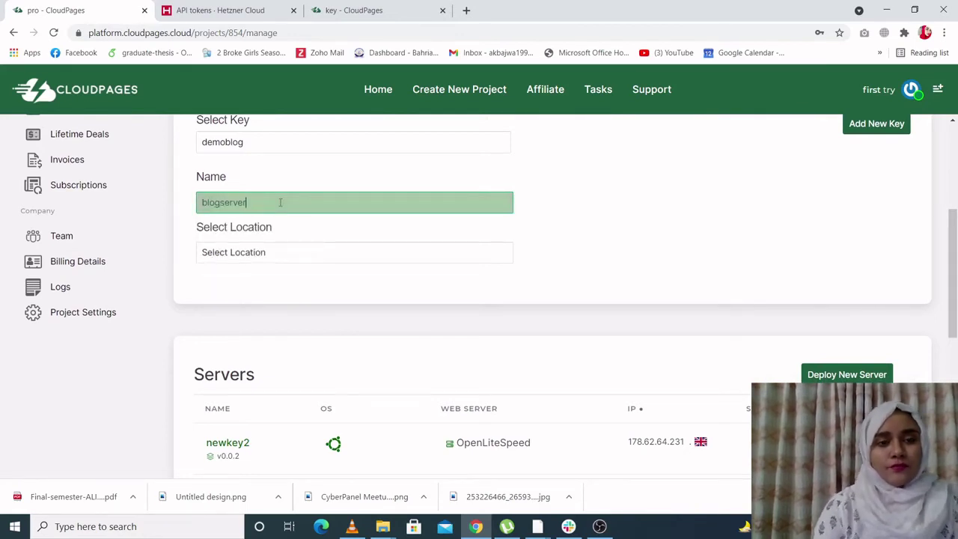
pyautogui.click(296, 256)
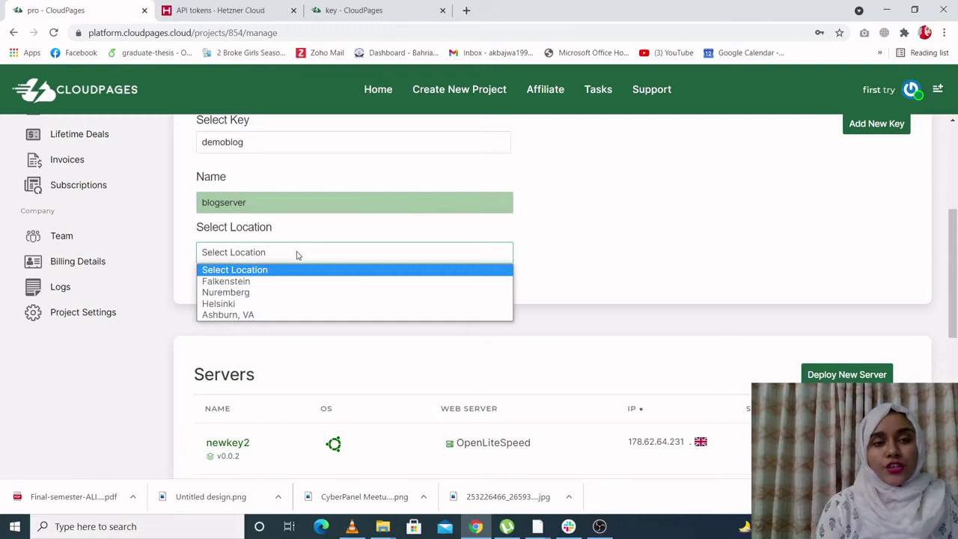
pyautogui.click(304, 283)
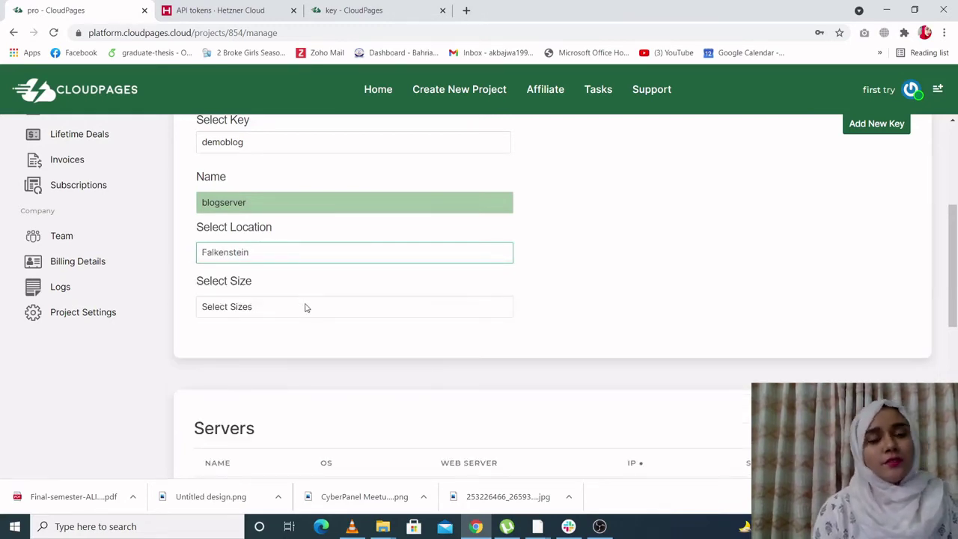
# Step: Choose the CX11 plan with 20GB disk and 2GB memory, set the server type to OpenLiteSpeed, and create the server
pyautogui.click(305, 308)
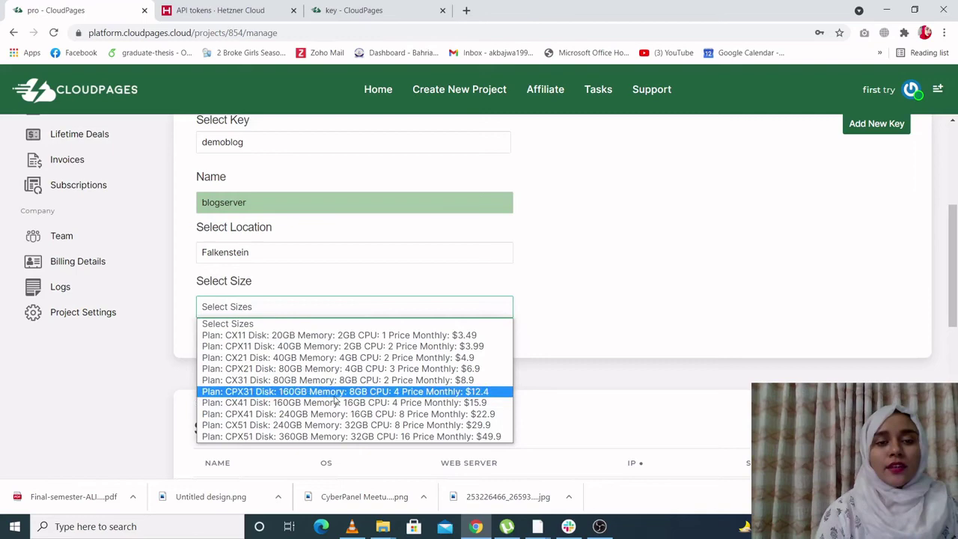
pyautogui.click(331, 336)
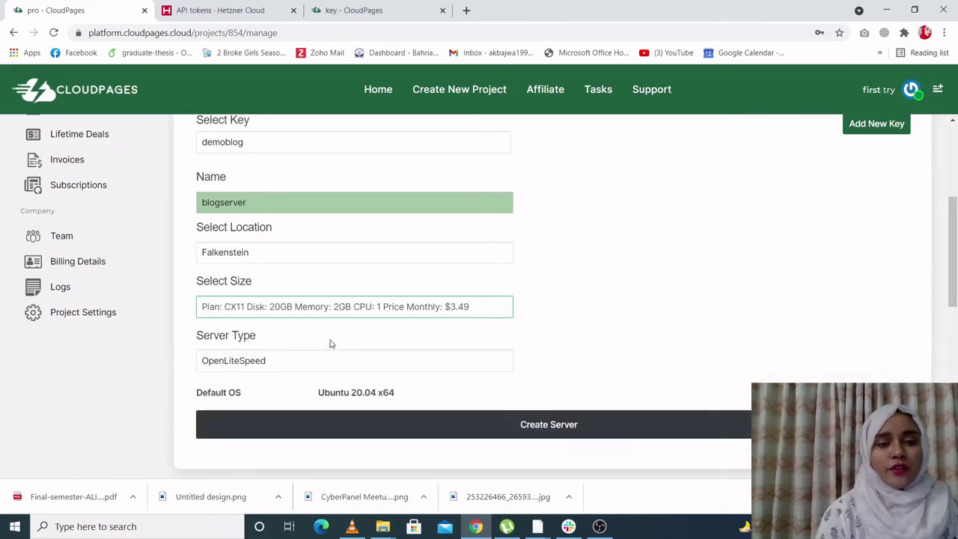
pyautogui.click(280, 362)
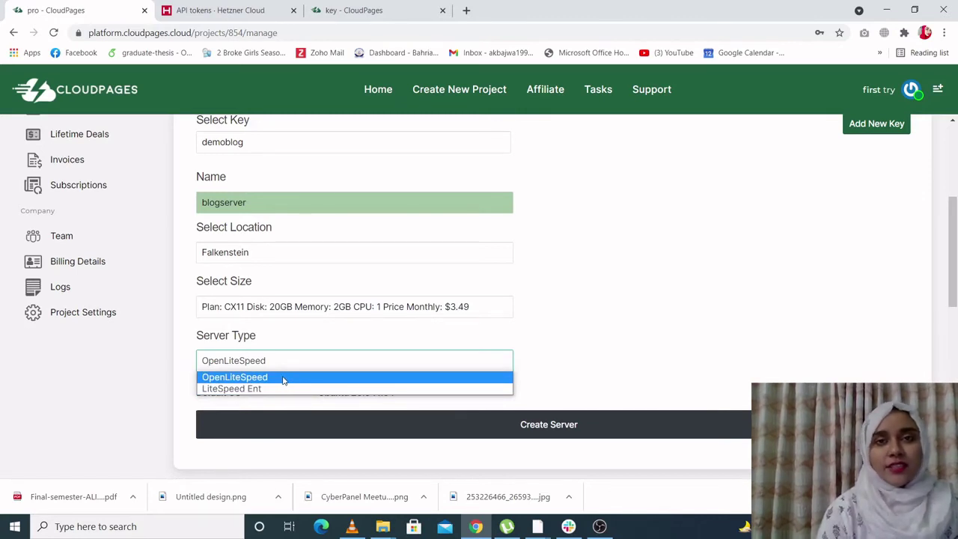
pyautogui.click(283, 378)
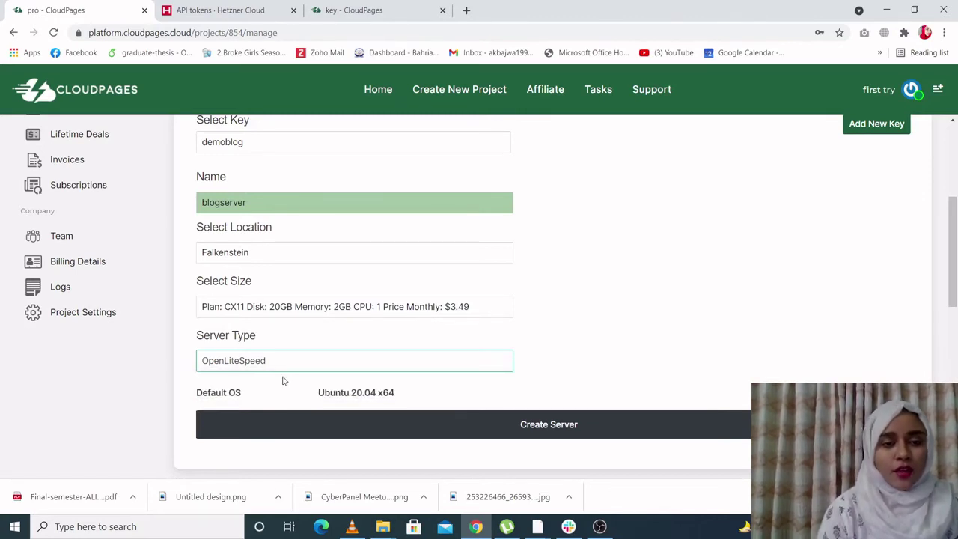
pyautogui.click(576, 434)
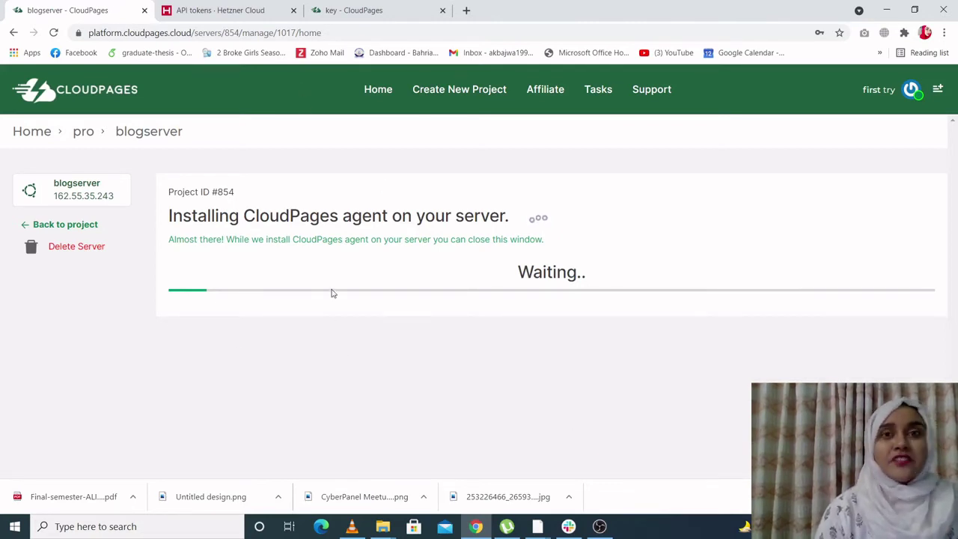
# Step: Switch to the existing server named key and start a new WordPress deployment from its WordPress Manager
pyautogui.click(357, 11)
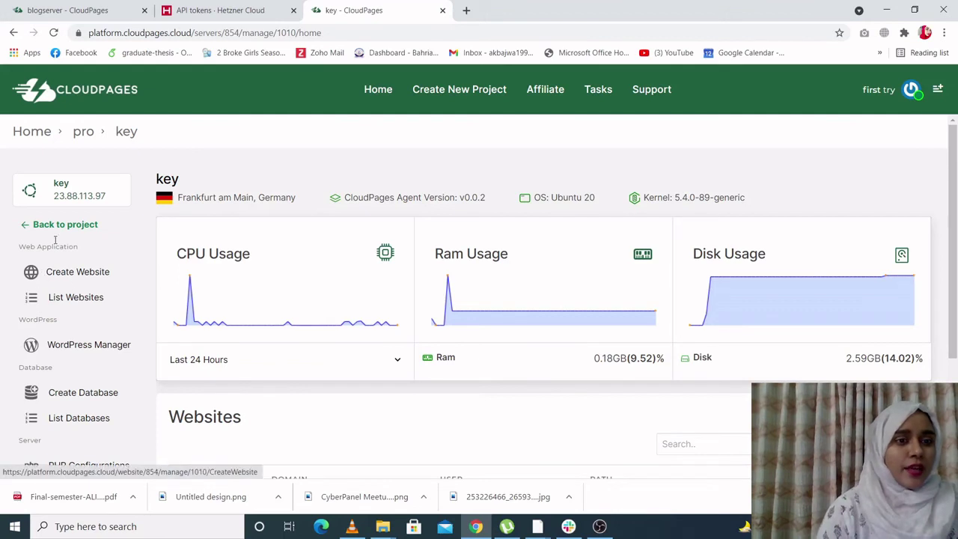
pyautogui.click(66, 346)
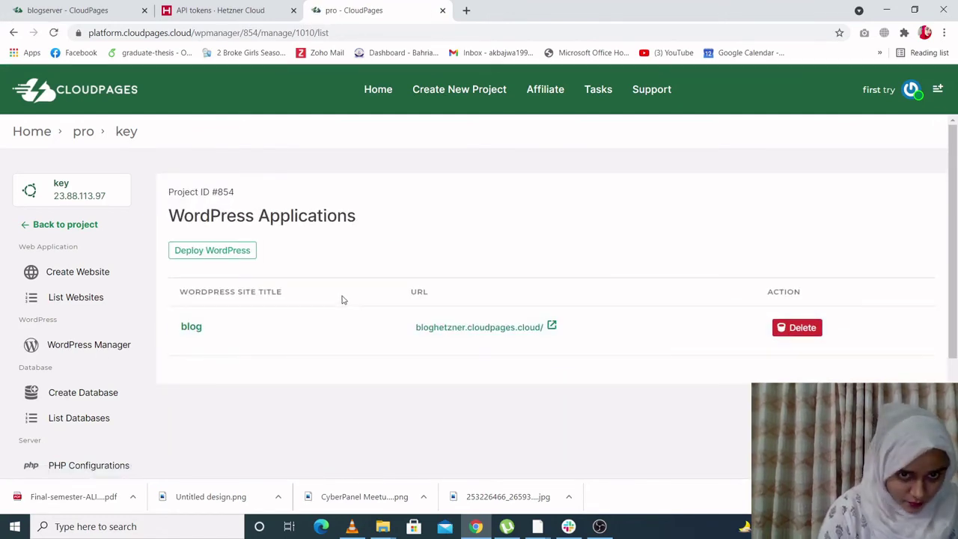
pyautogui.click(221, 252)
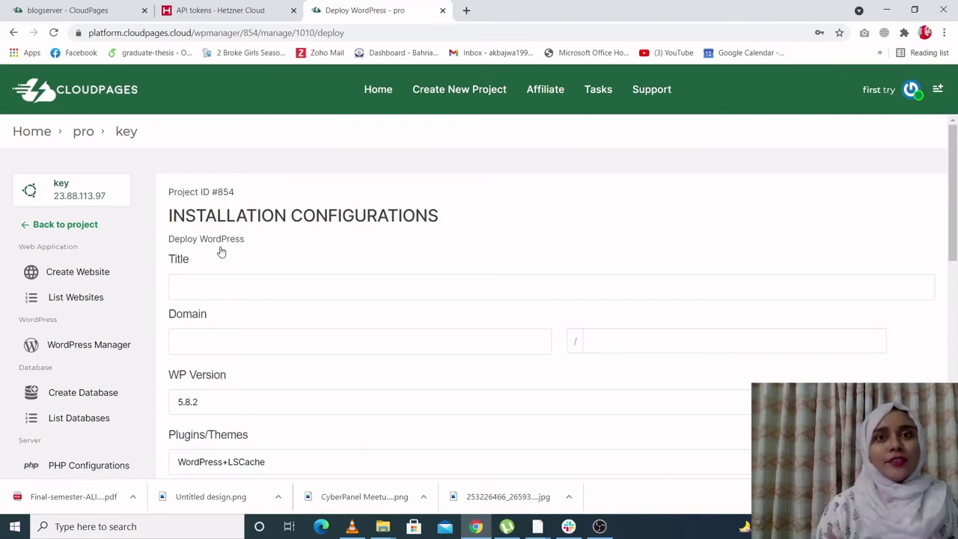
# Step: Title the WordPress site blogdemo and set its domain to blogdemo.cloudpages.cloud
pyautogui.click(235, 289)
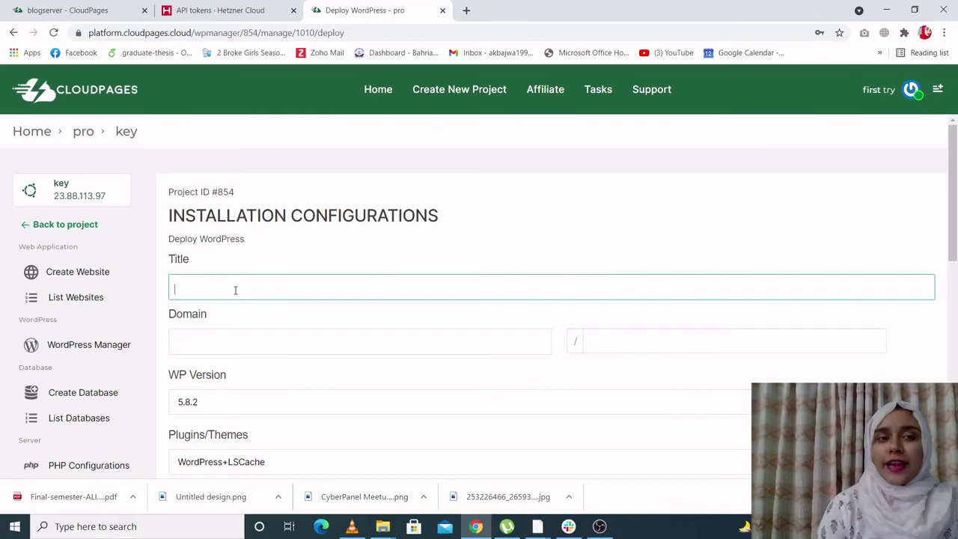
pyautogui.write('blog')
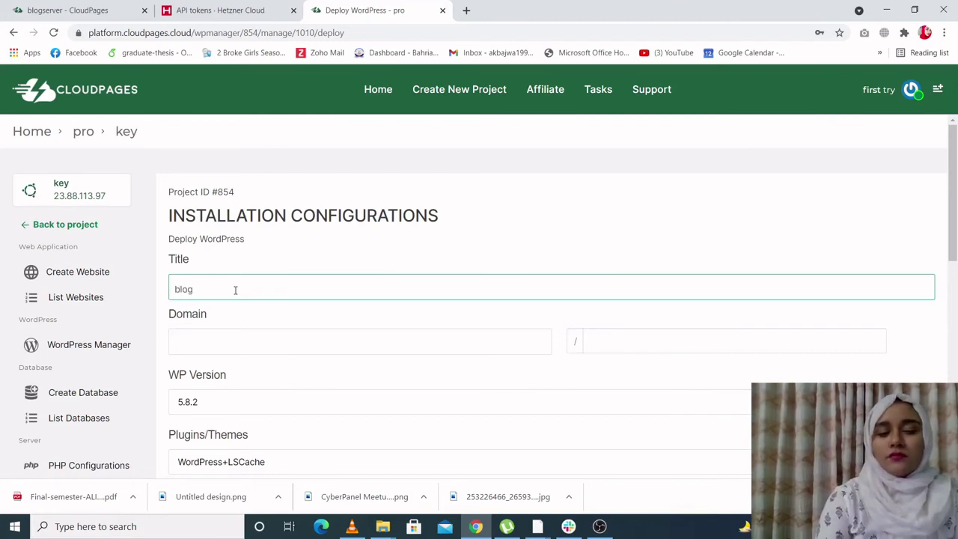
pyautogui.write('demo')
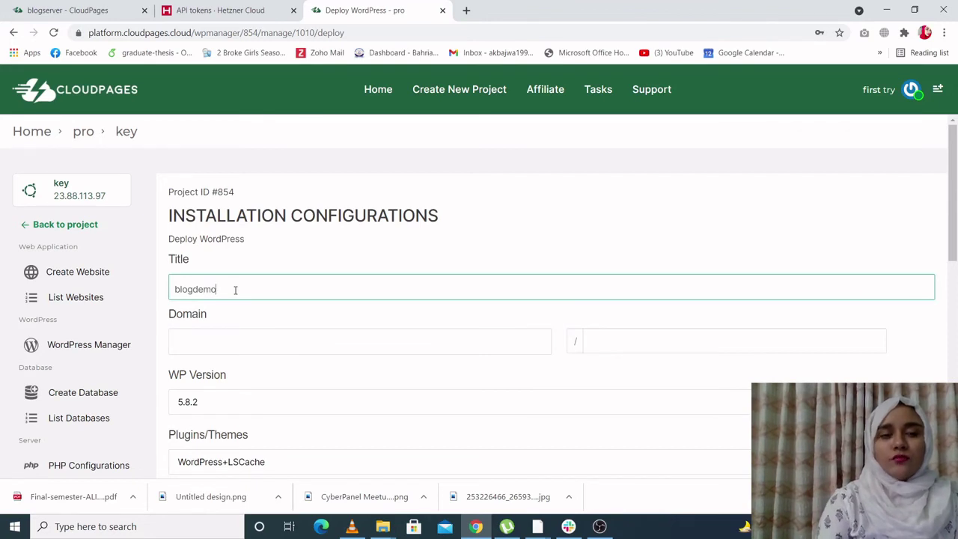
pyautogui.click(246, 342)
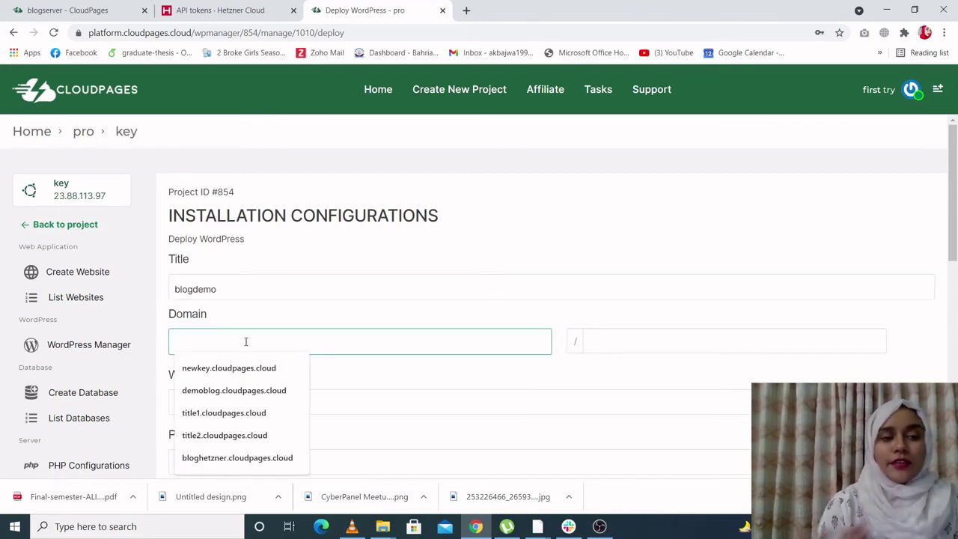
pyautogui.write('b')
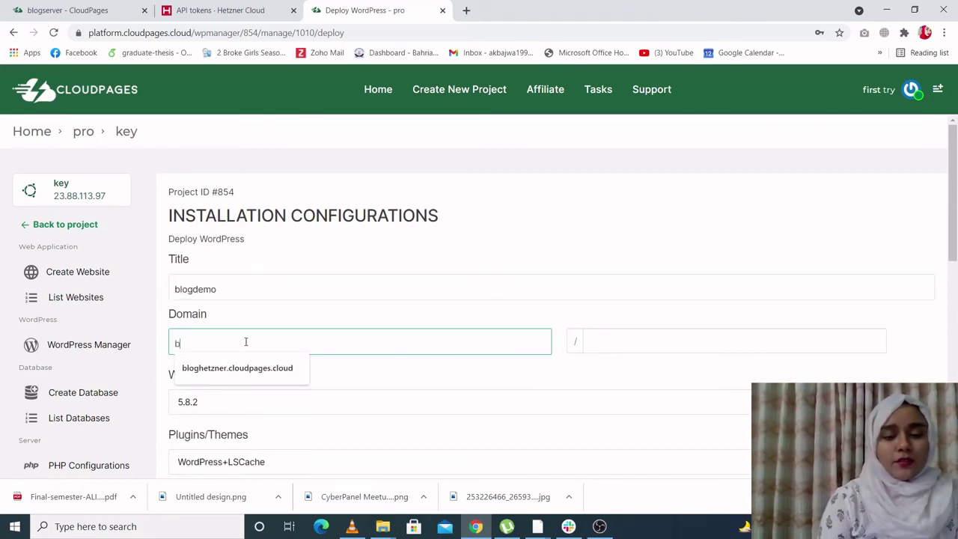
pyautogui.write('logdem')
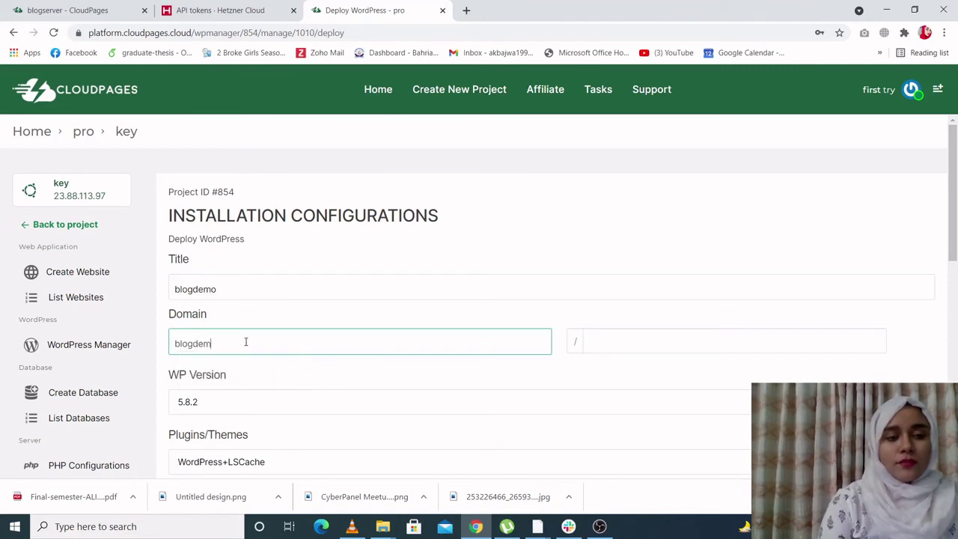
pyautogui.write('o.cl')
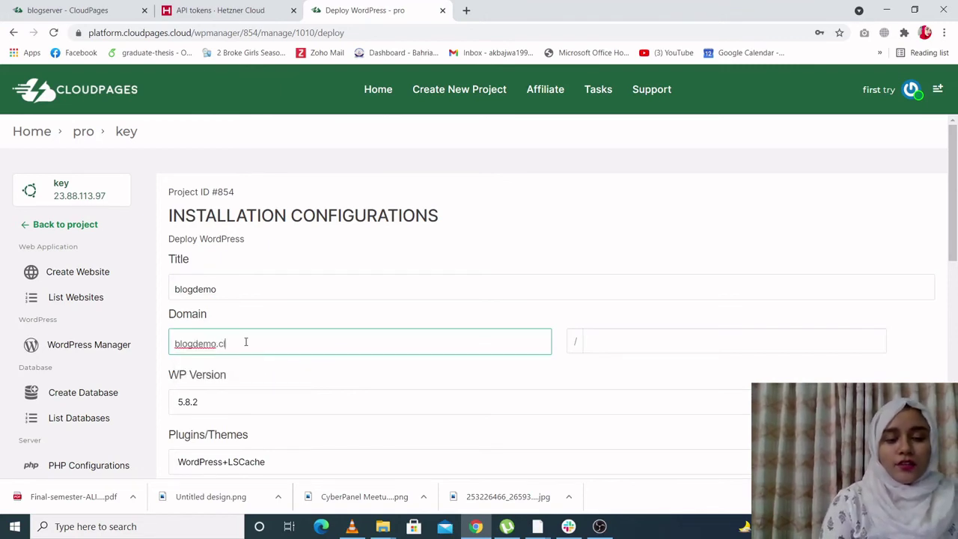
pyautogui.write('oudpages.')
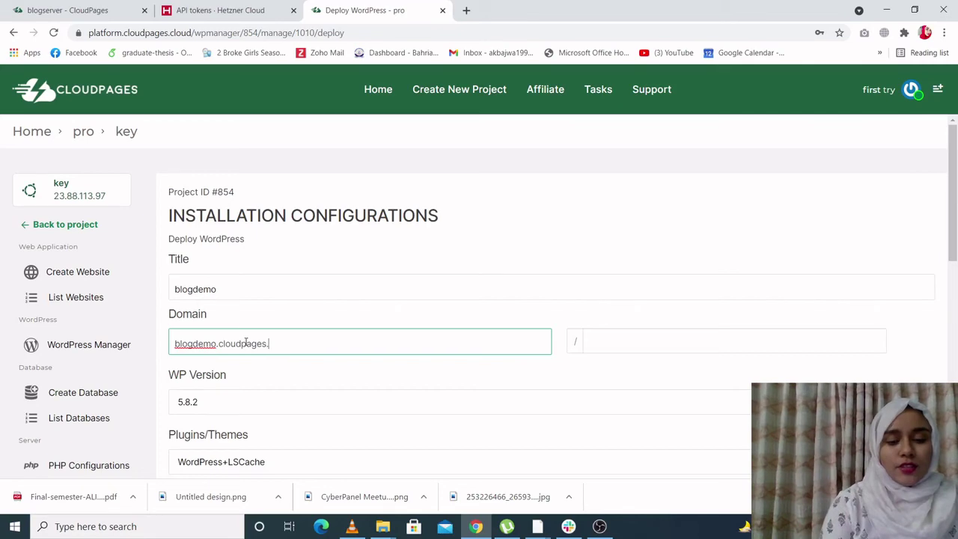
pyautogui.write('cloud')
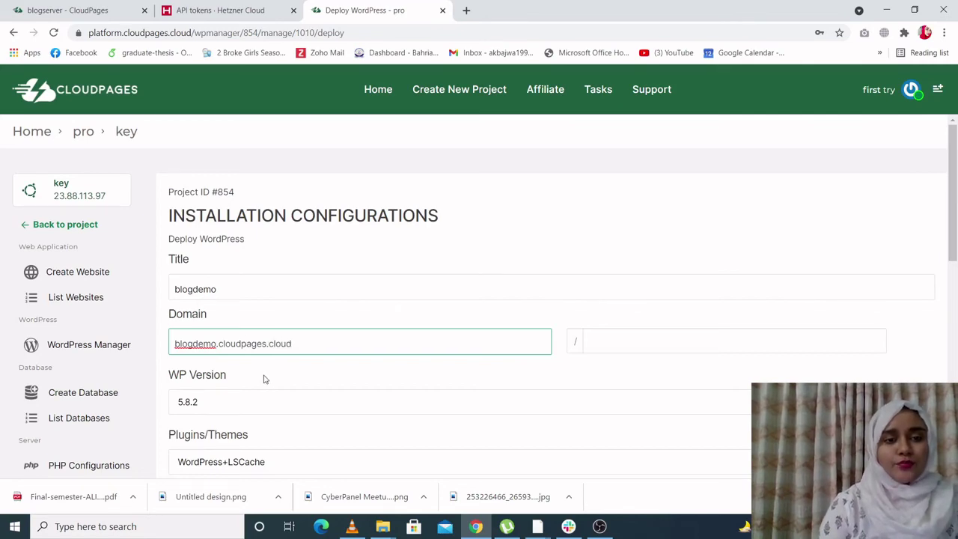
# Step: Set the WordPress admin username to demo and fill in the admin's e-mail address
pyautogui.scroll(-4, 263, 379)
pyautogui.scroll(-1, 264, 379)
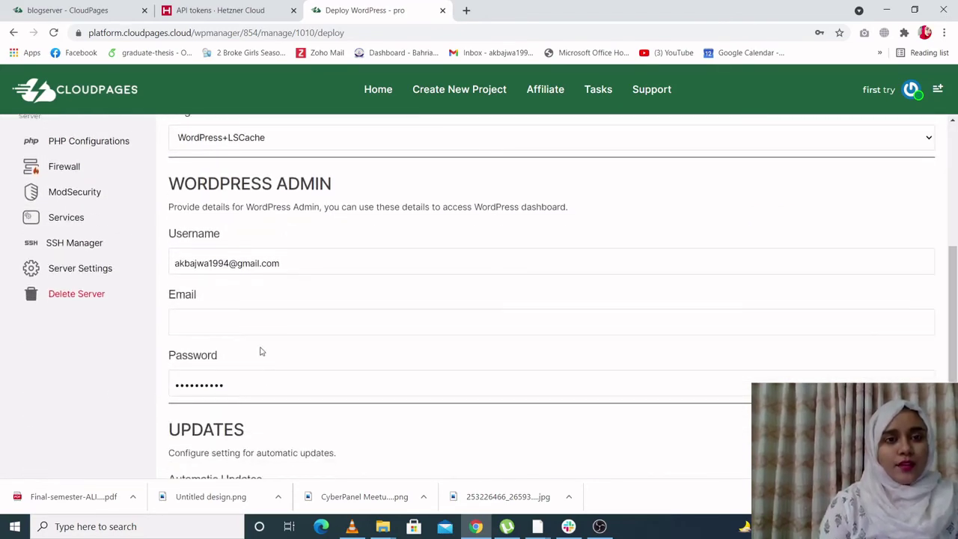
pyautogui.doubleClick(289, 264)
pyautogui.tripleClick(289, 263)
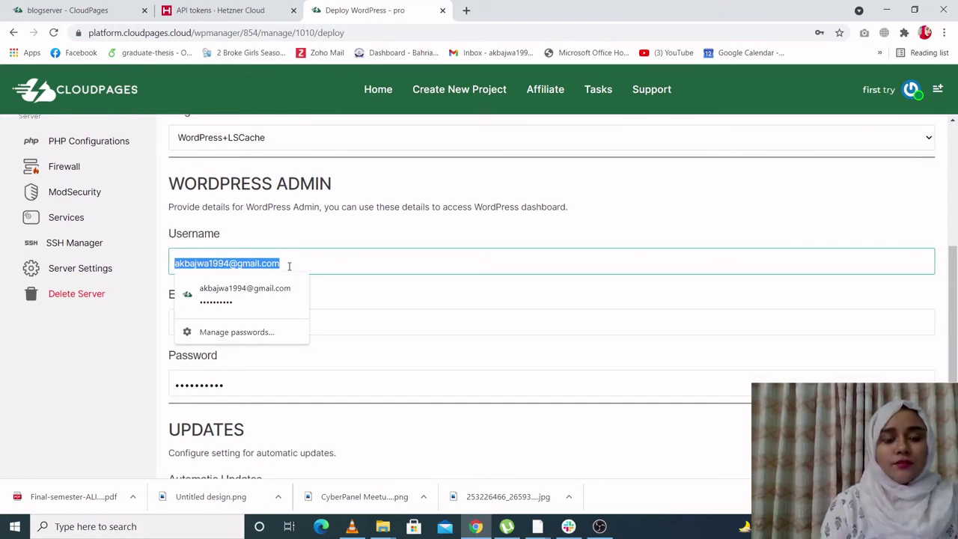
pyautogui.write('demo')
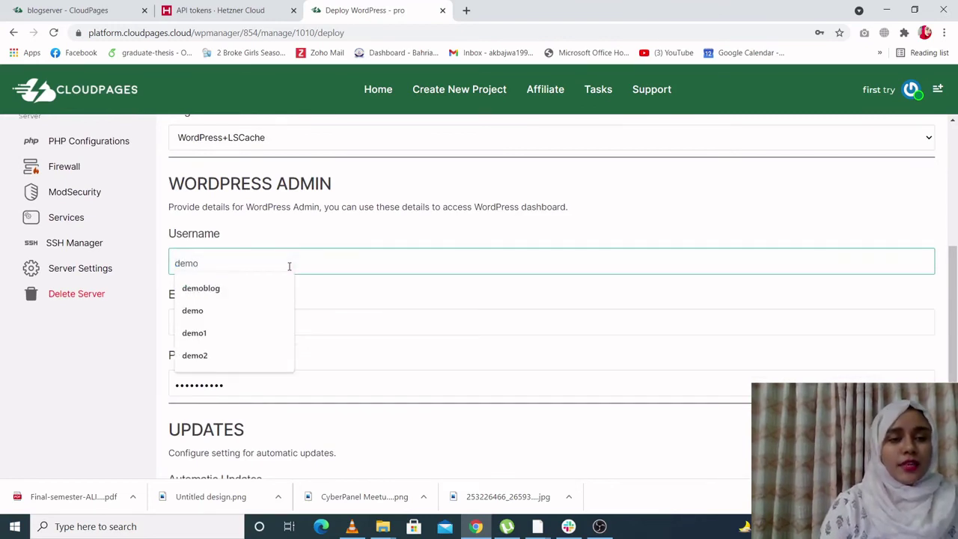
pyautogui.click(215, 316)
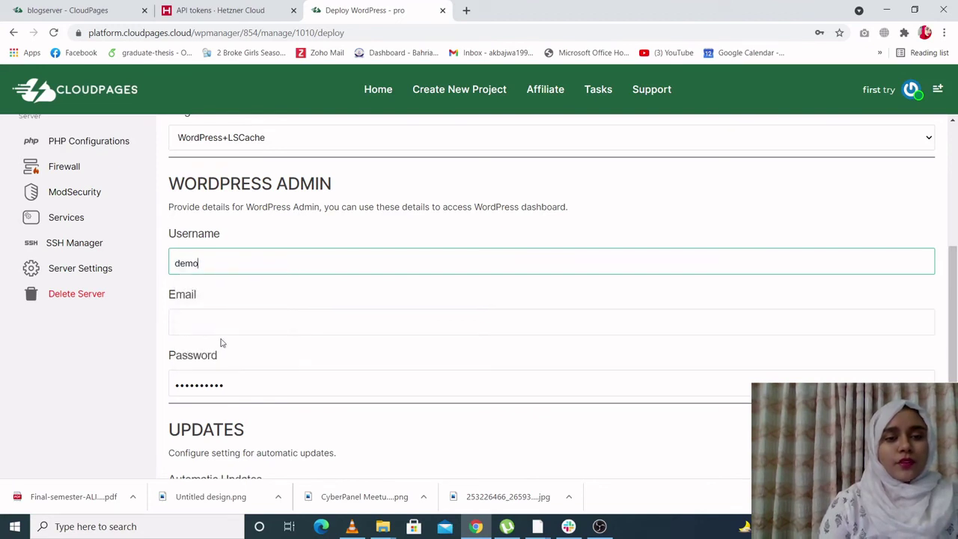
pyautogui.click(215, 328)
pyautogui.click(218, 348)
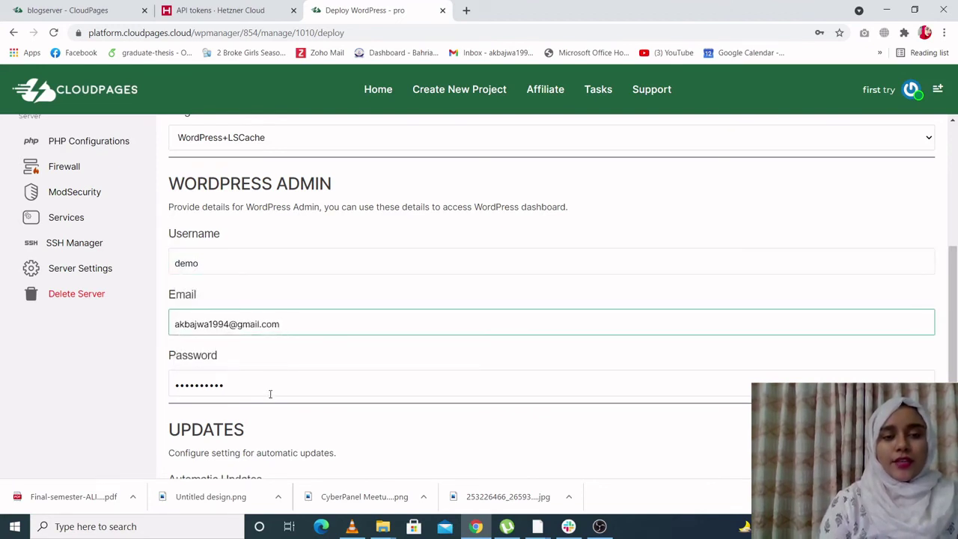
# Step: Deploy the blogdemo WordPress site with automatic updates disabled and plugin and theme updates enabled
pyautogui.scroll(-3, 270, 395)
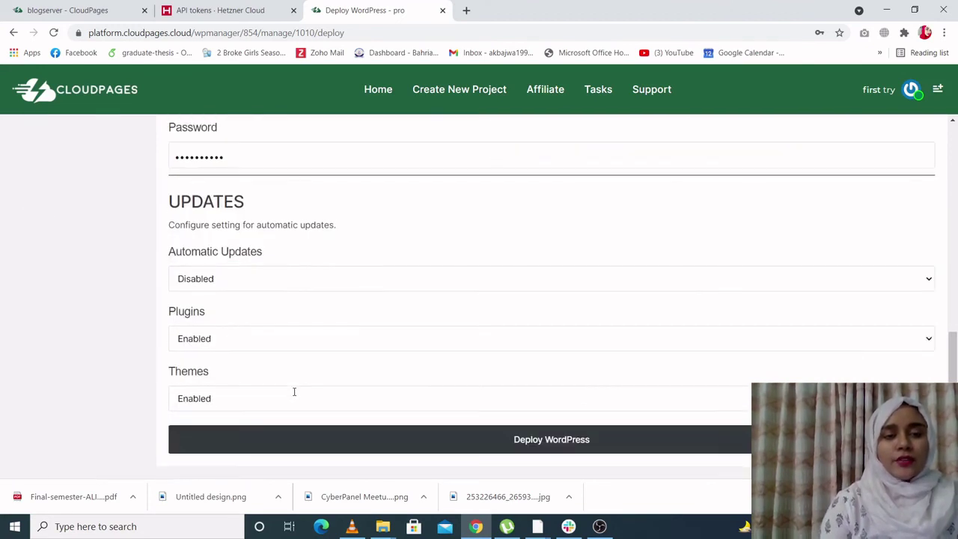
pyautogui.click(603, 448)
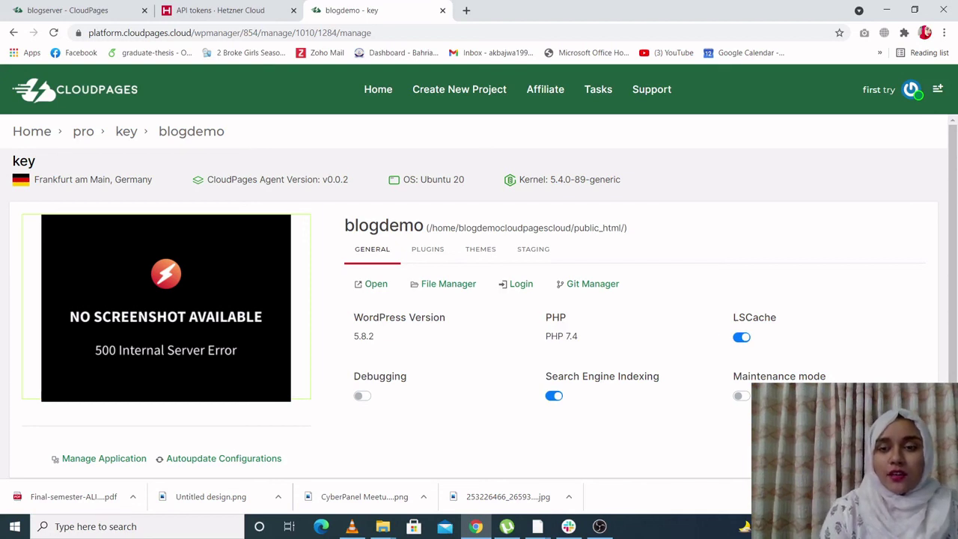
pyautogui.scroll(-1, 702, 322)
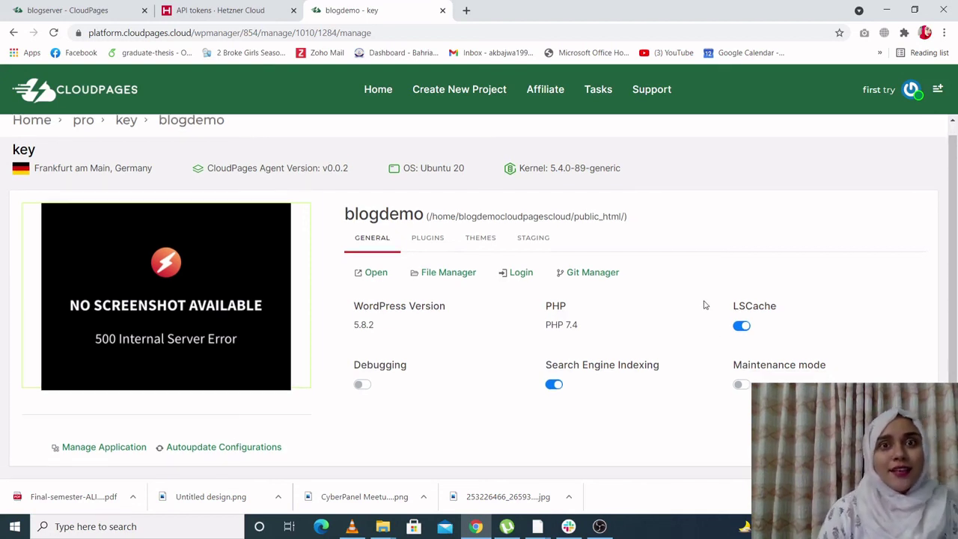